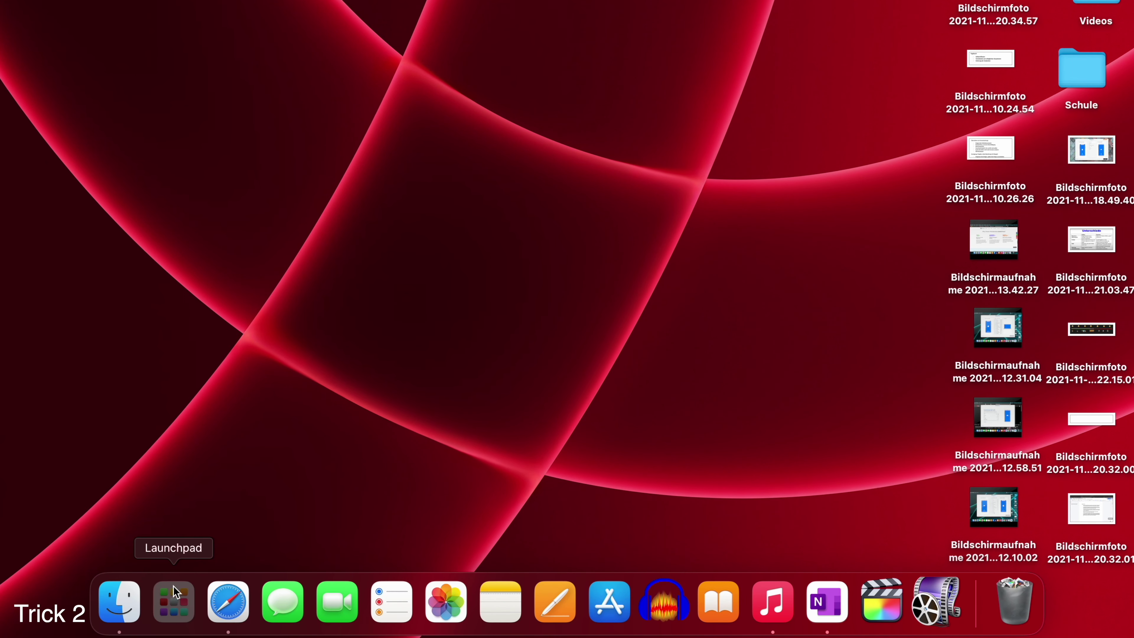
- Open Launchpad, look at its second page of apps, and practise closing and reopening the app overview
left_click(175, 601)
scroll(621, 286, "right", 3)
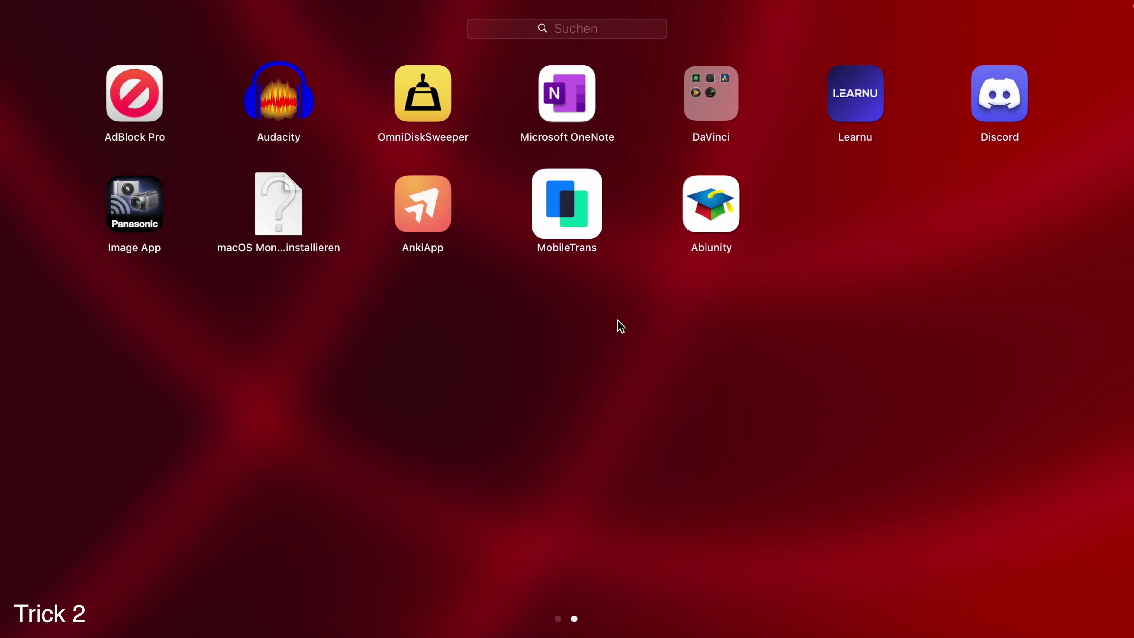
left_click(618, 320)
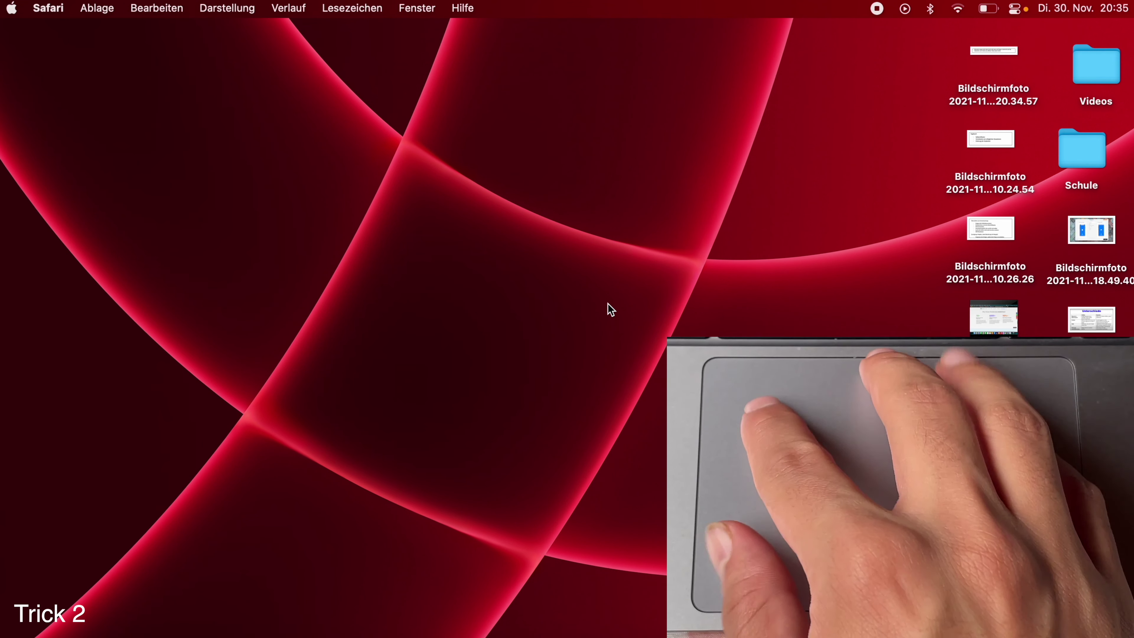
key("F4")
key("F4")
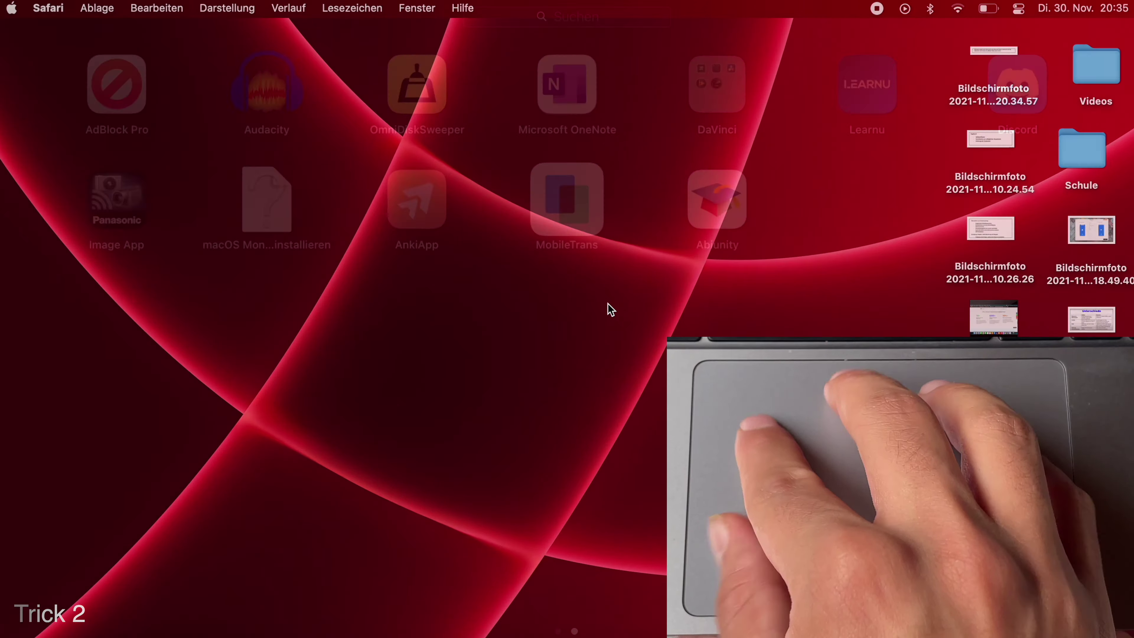
key("F4")
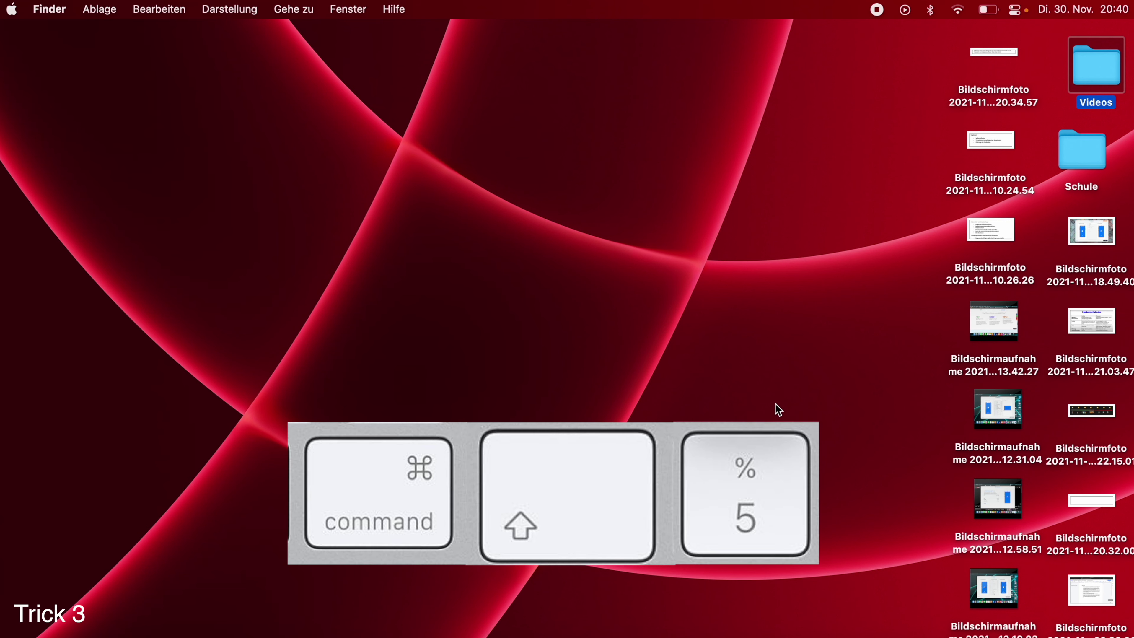
- Bring up the screenshot controls and try the window and full-screen capture modes before choosing the selected-area mode
key("super+shift+5")
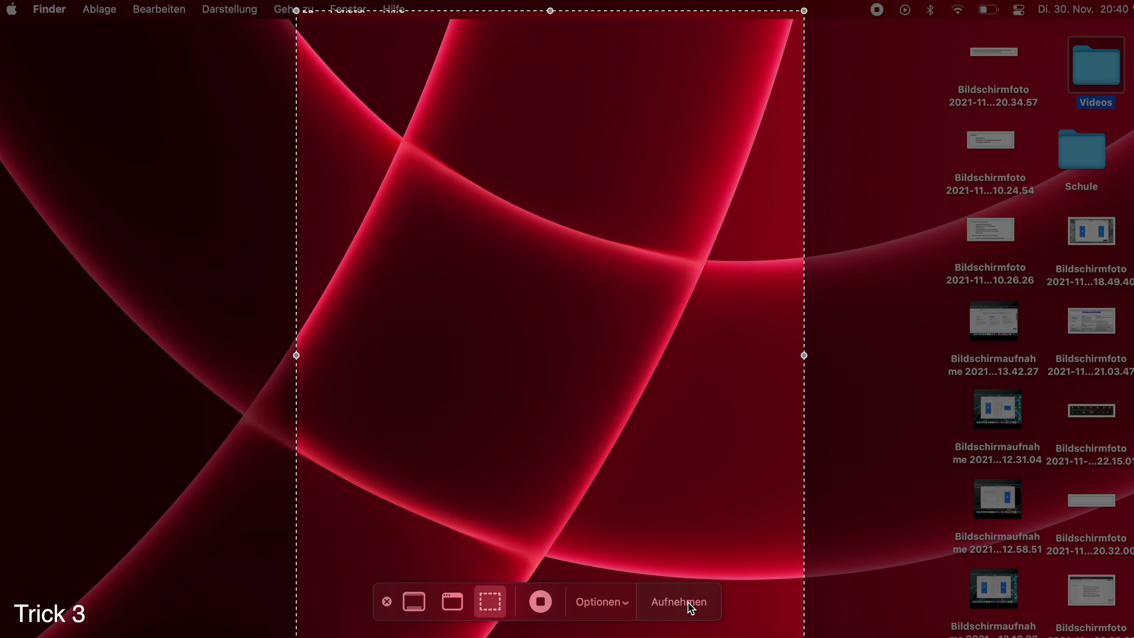
left_click(451, 603)
left_click(417, 603)
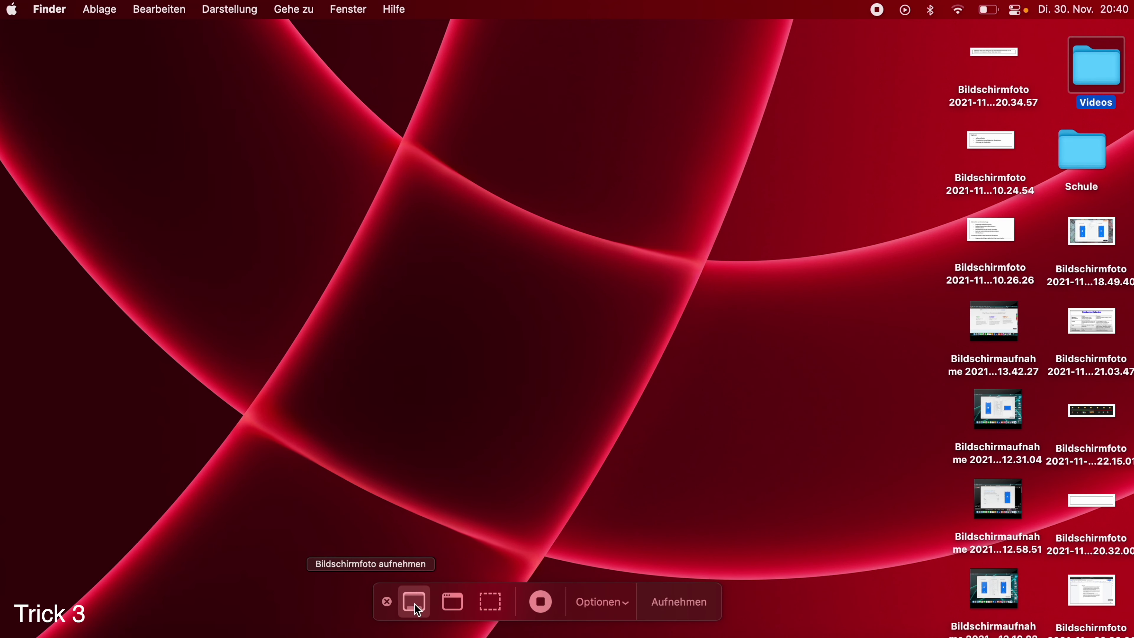
left_click(495, 600)
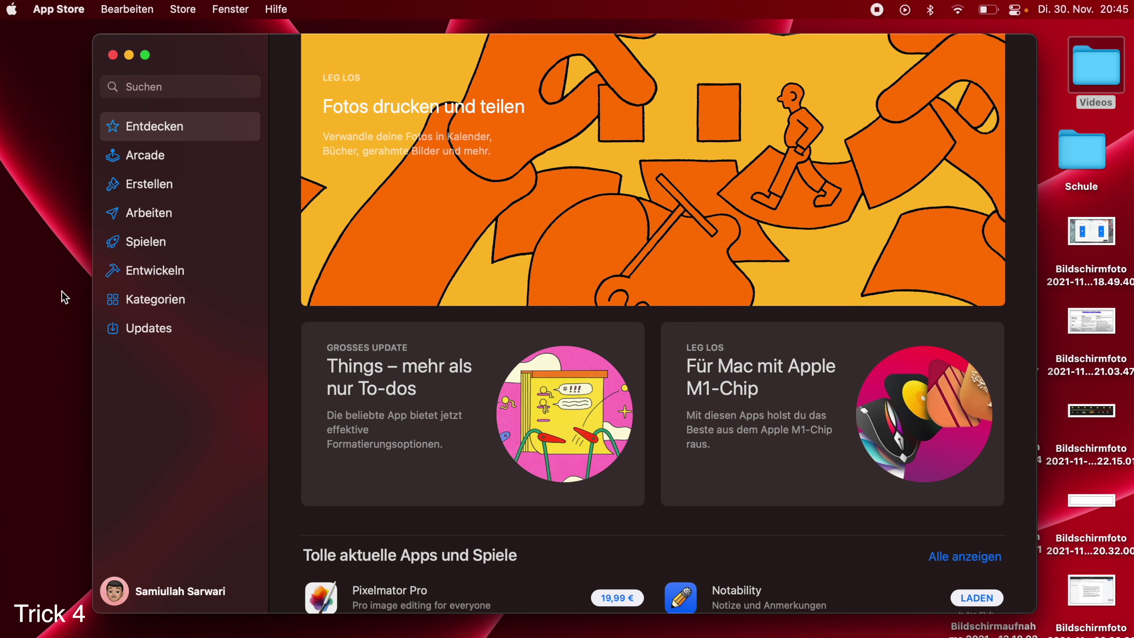
- Cycle through the full-screen spaces and back, and switch to the Safari space from the Mission Control overview
key("ctrl+Right")
key("ctrl+Right")
key("ctrl+Left")
key("ctrl+Left")
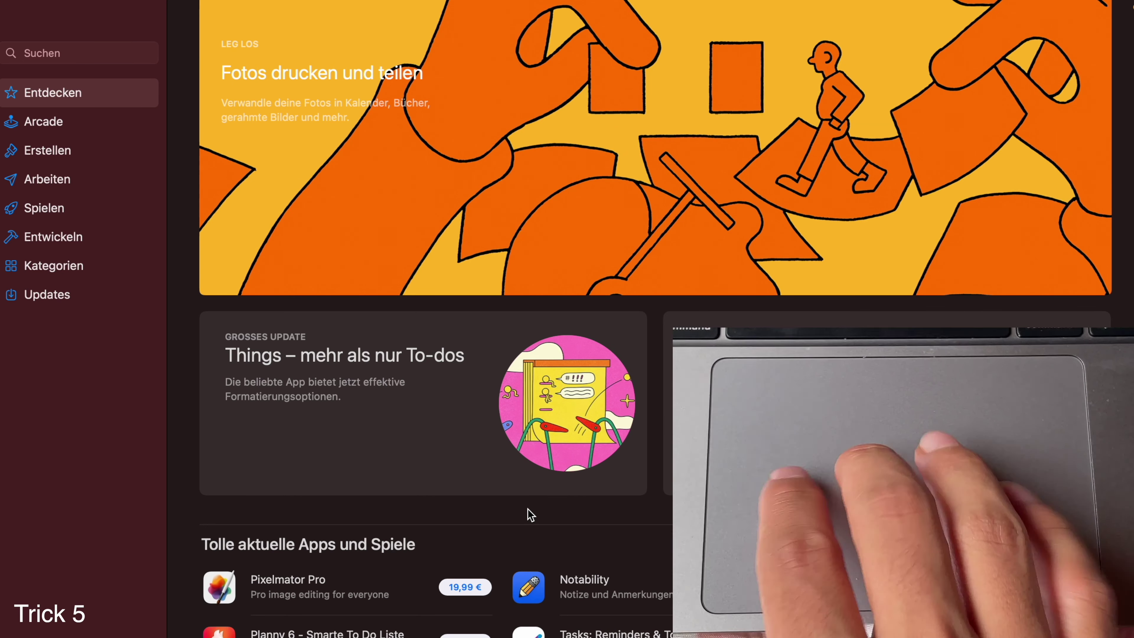
key("ctrl+Up")
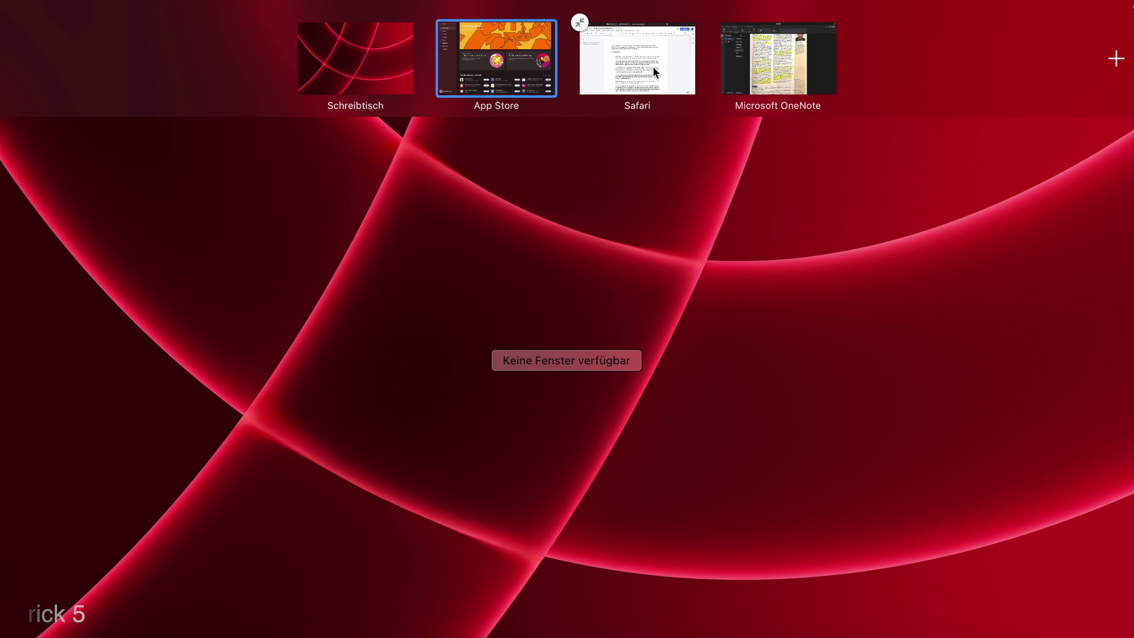
left_click(653, 65)
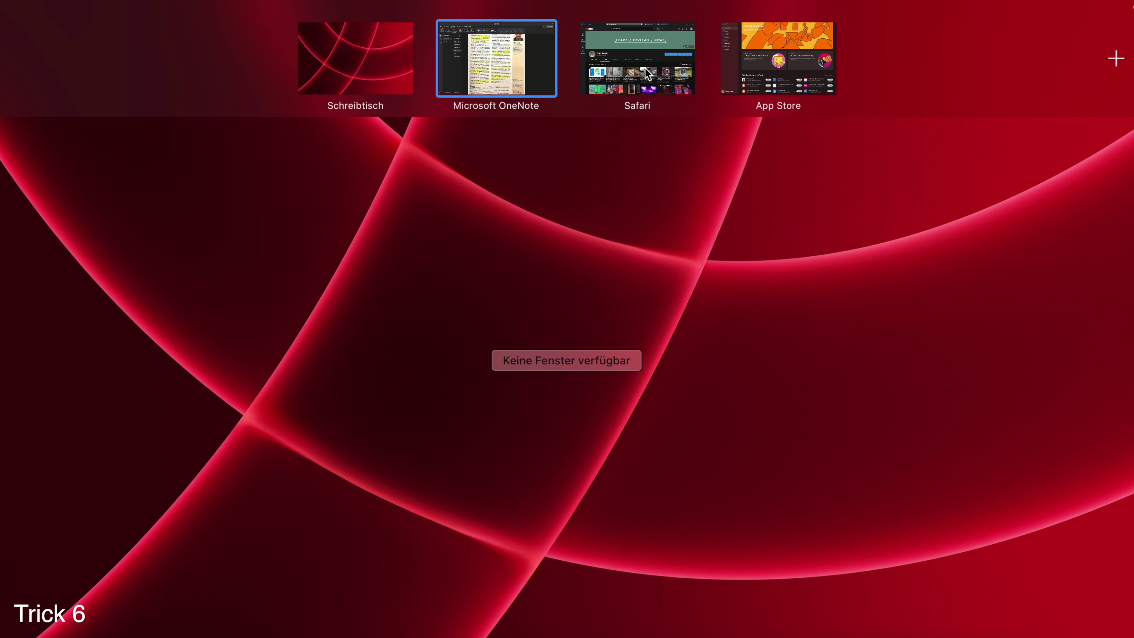
- Combine the Safari and Microsoft OneNote spaces into one Split View and open it
left_click_drag(644, 60, 658, 86)
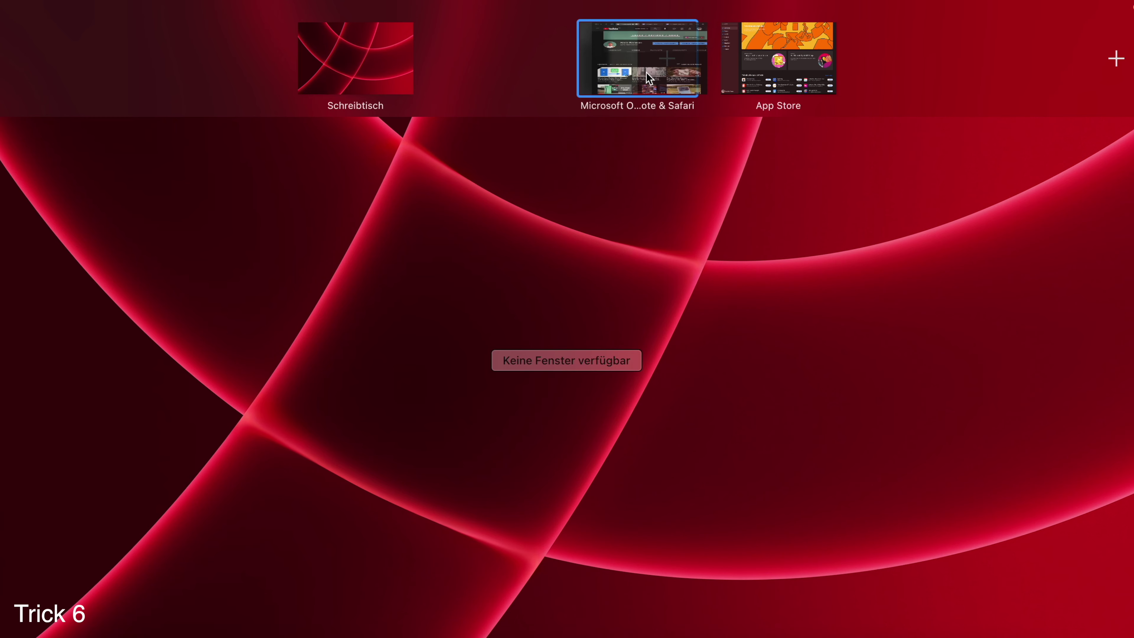
left_click(588, 62)
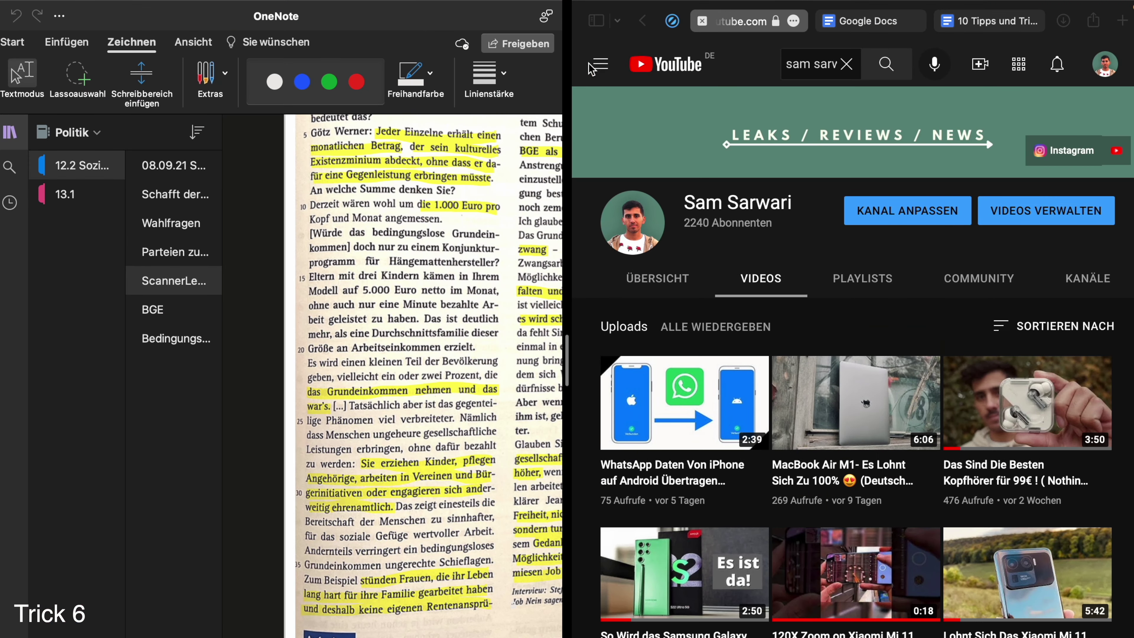
scroll(426, 262, "down", 5)
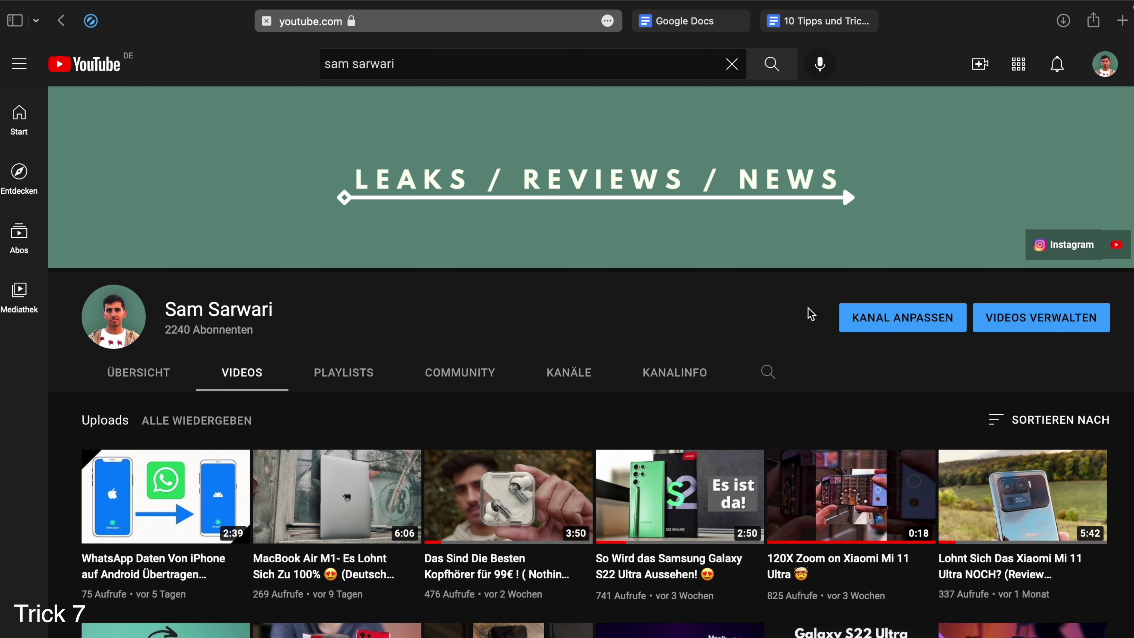
scroll(812, 314, "left", 5)
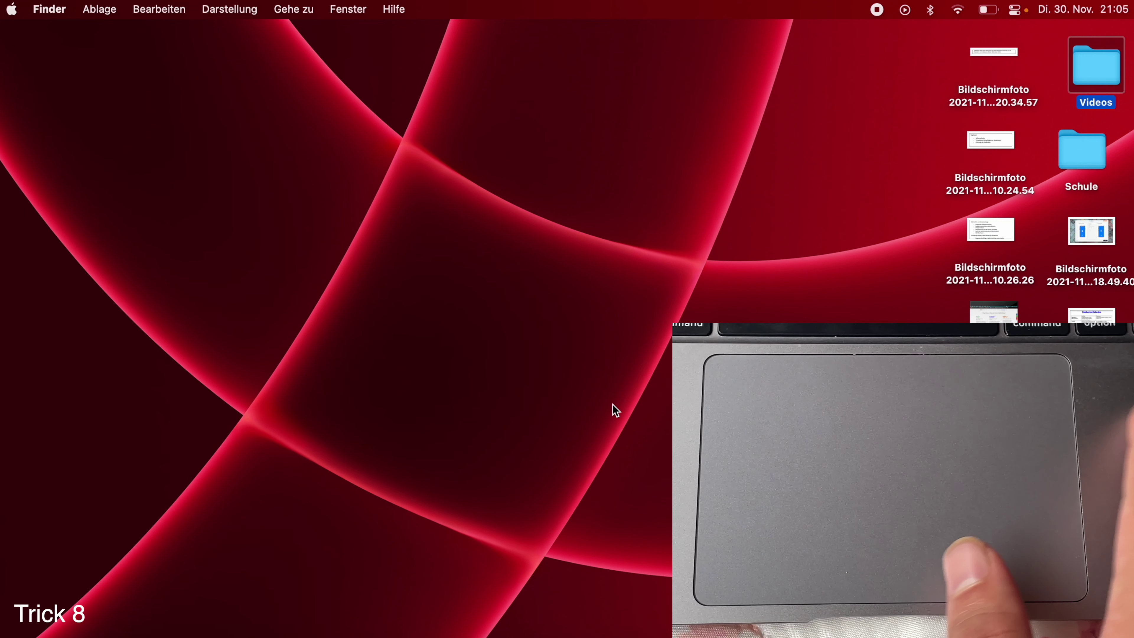
- Open the widgets in Notification Center and move the calendar and Berlin weather widgets above the screen time widget
scroll(612, 405, "right", 5)
scroll(612, 404, "down", 5)
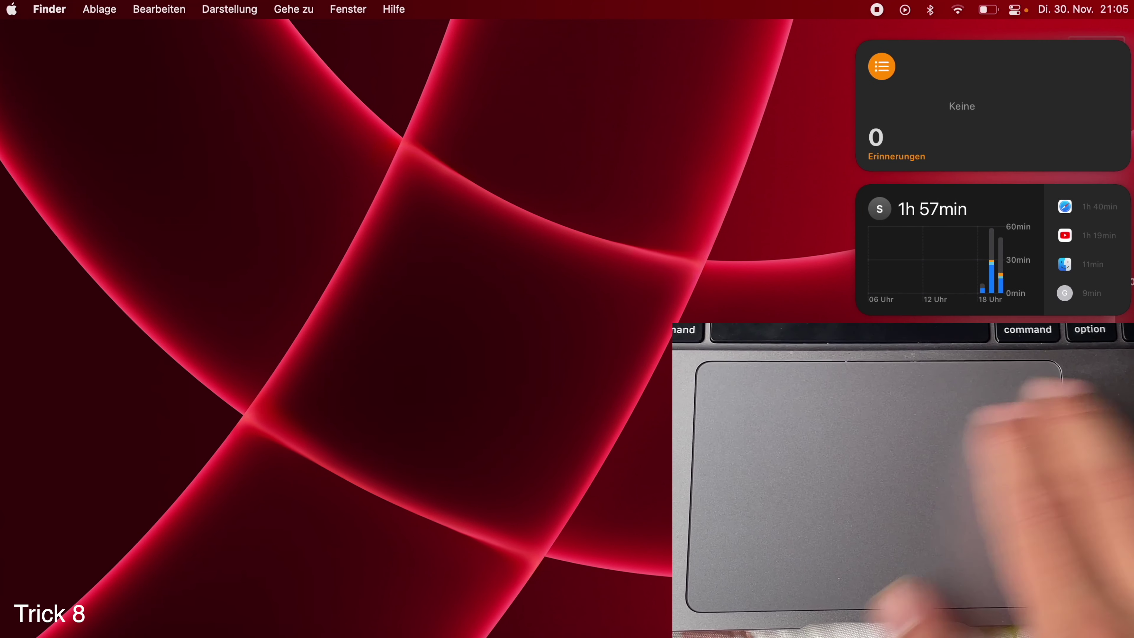
scroll(1095, 291, "down", 4)
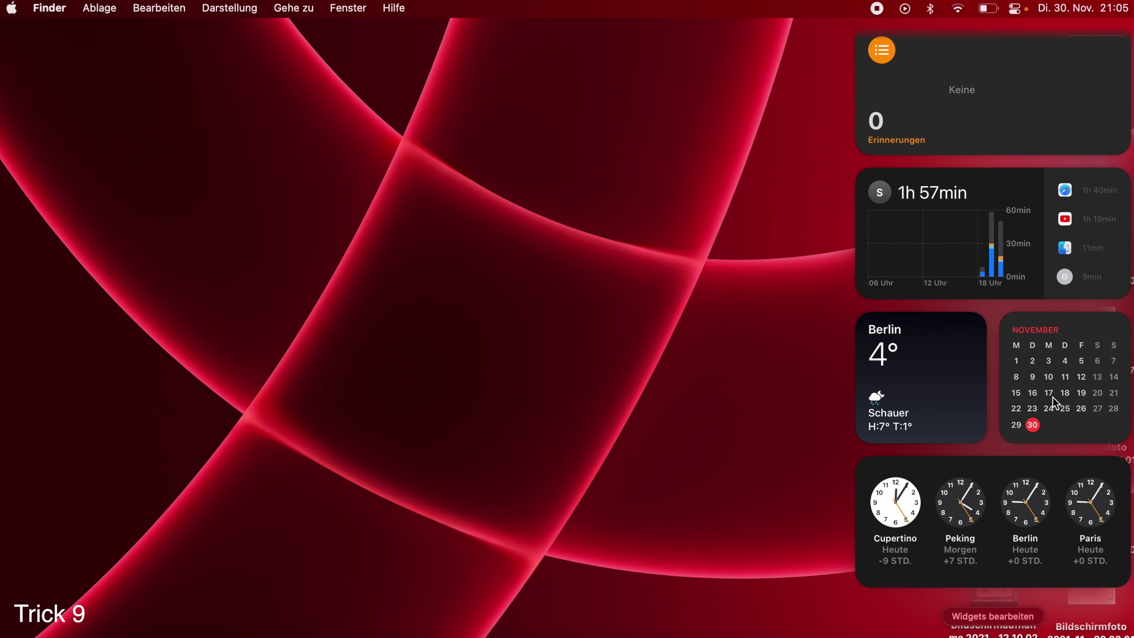
left_click_drag(1053, 393, 1002, 266)
left_click_drag(962, 526, 1109, 236)
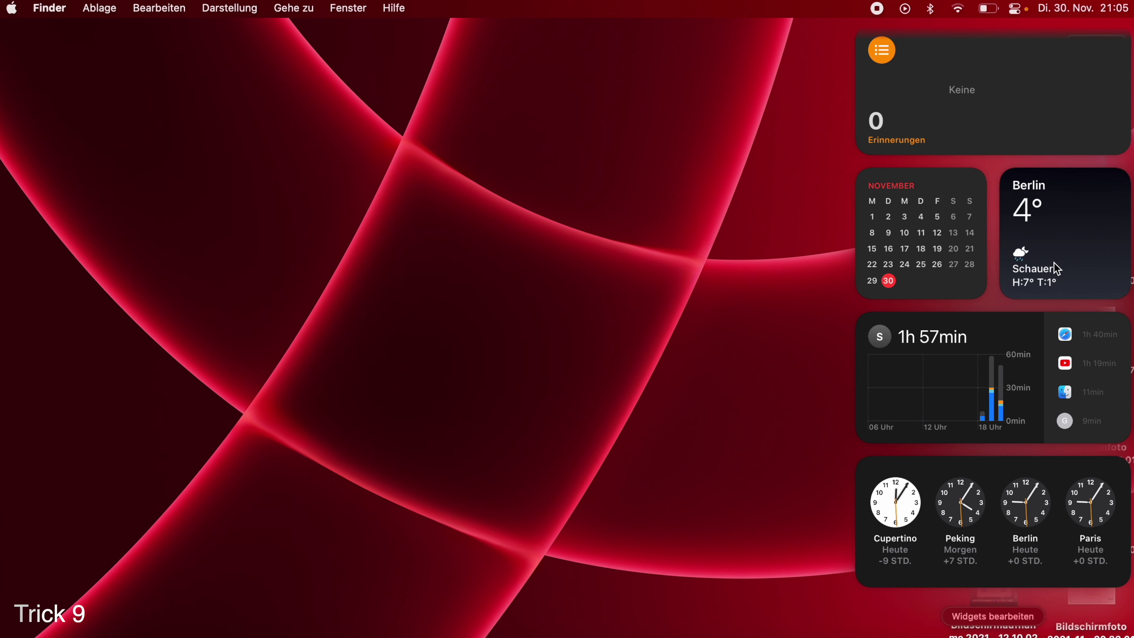
scroll(1054, 263, "up", 3)
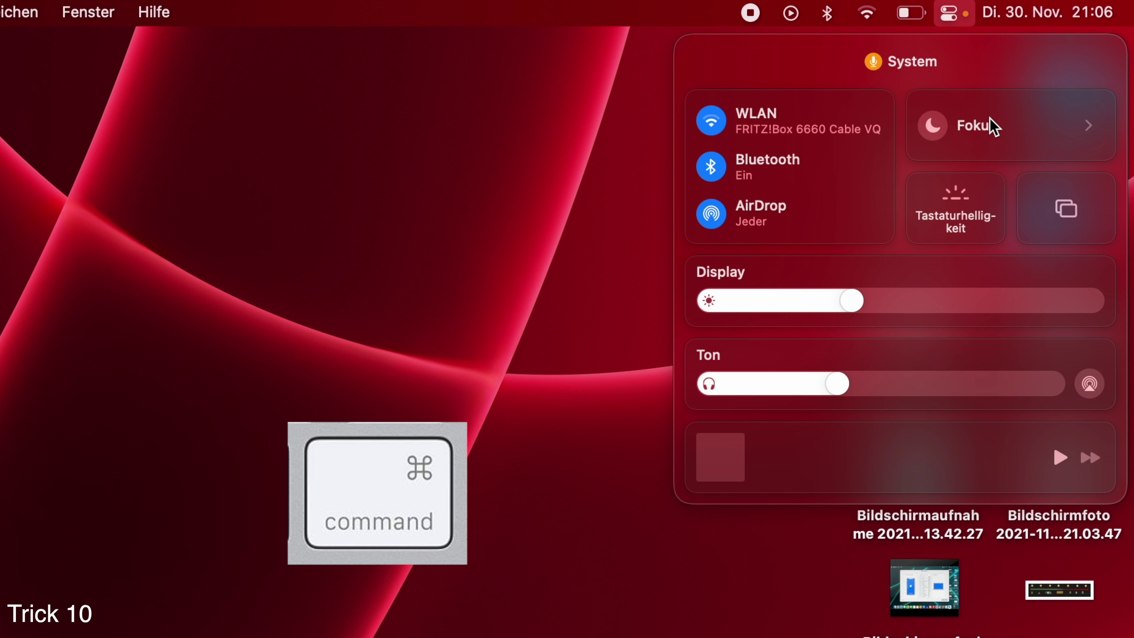
- Add the Fokus control from Control Center to the menu bar and remove it again
left_click_drag(991, 128, 831, 20)
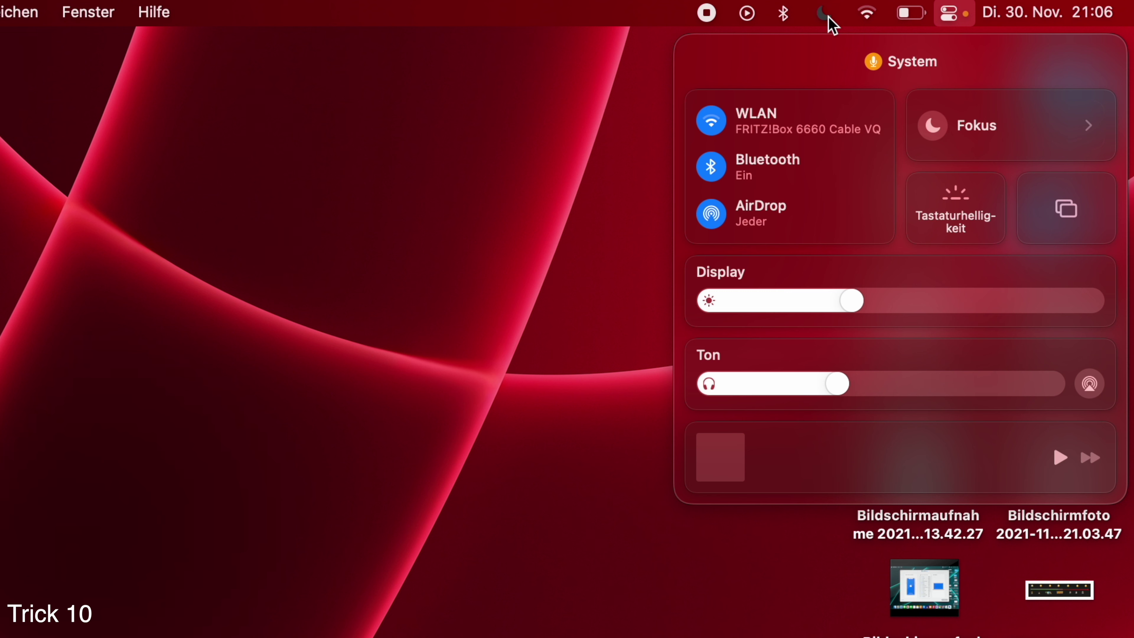
left_click_drag(829, 19, 739, 322)
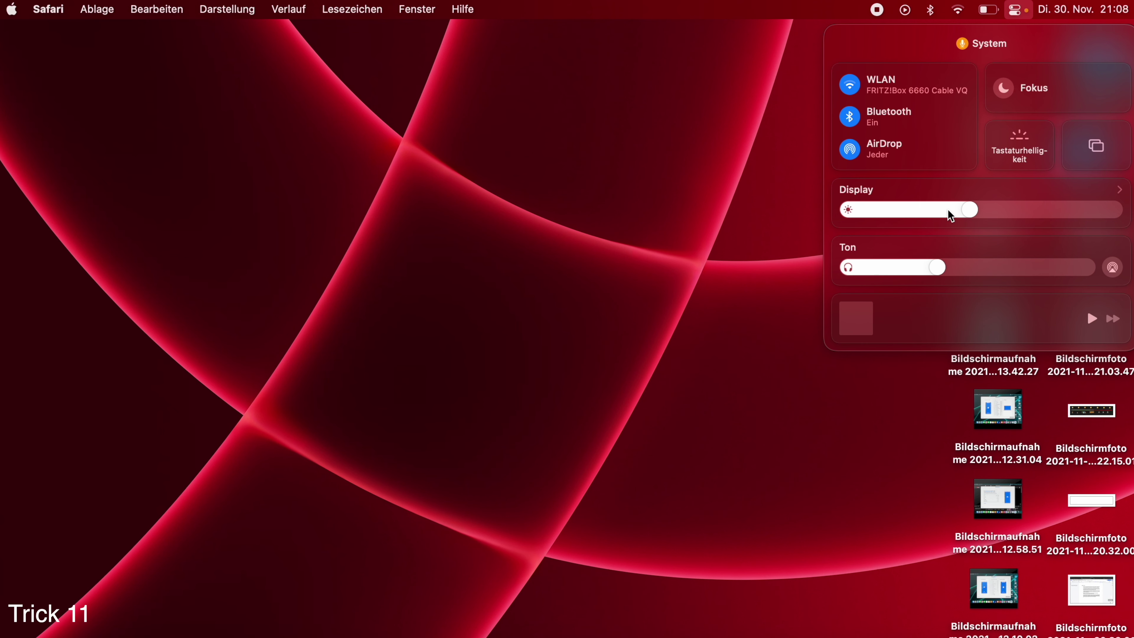
- Adjust the display brightness and the sound volume up and down in Control Center
scroll(950, 216, "right", 10)
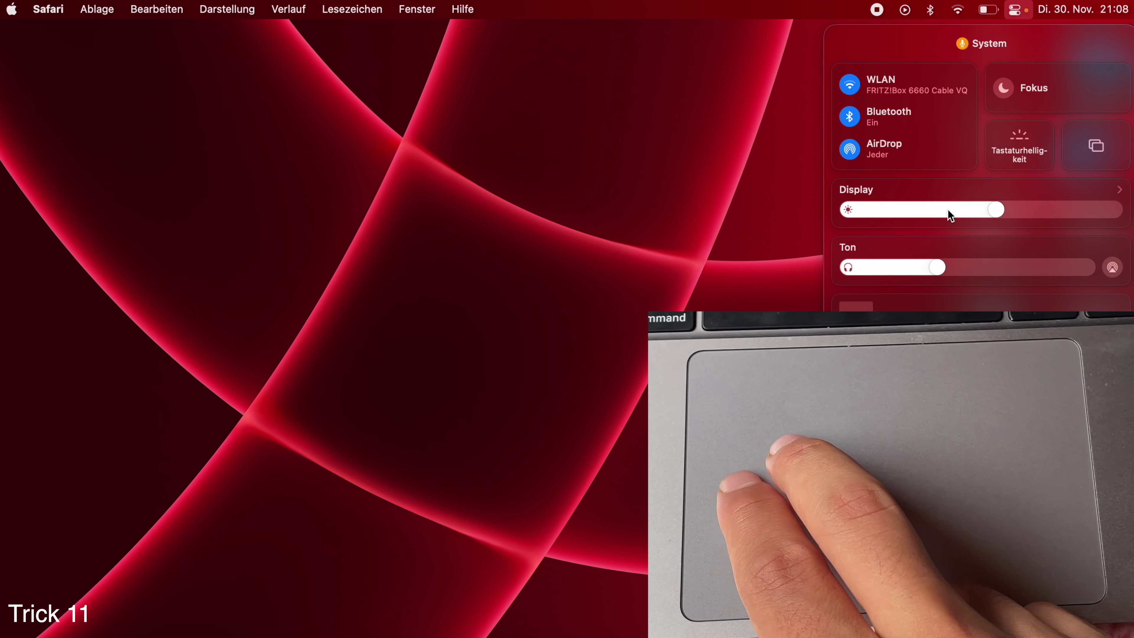
scroll(950, 216, "left", 8)
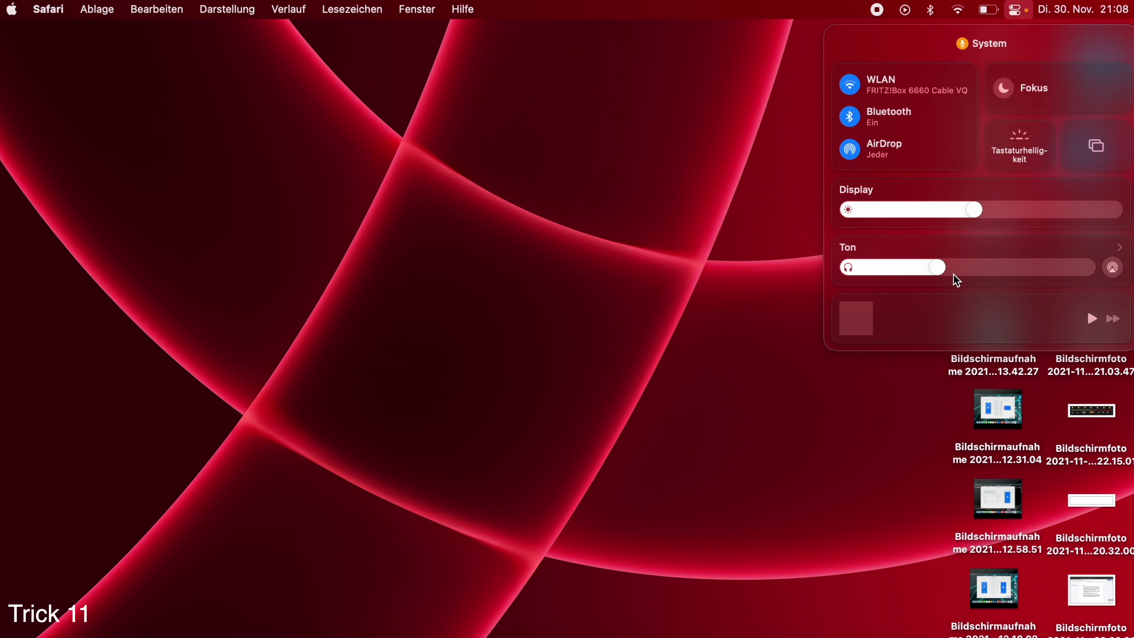
scroll(955, 275, "right", 4)
scroll(955, 275, "right", 3)
scroll(955, 274, "left", 9)
scroll(955, 275, "right", 8)
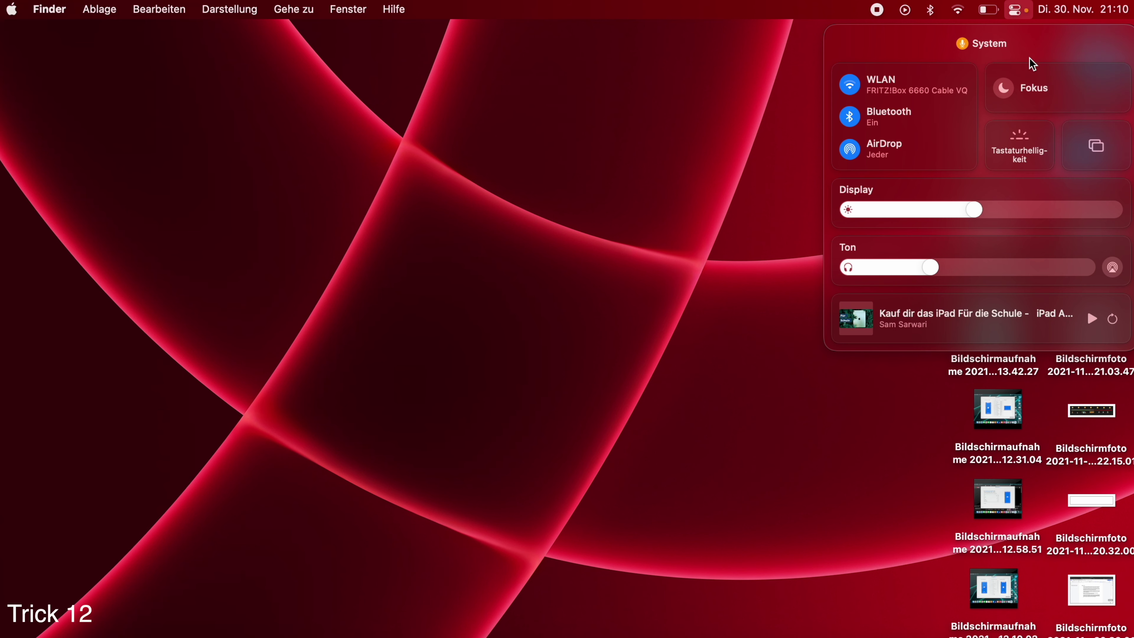
- Open the keyboard brightness control from Control Center and lower the keyboard backlight to its minimum
left_click(1036, 154)
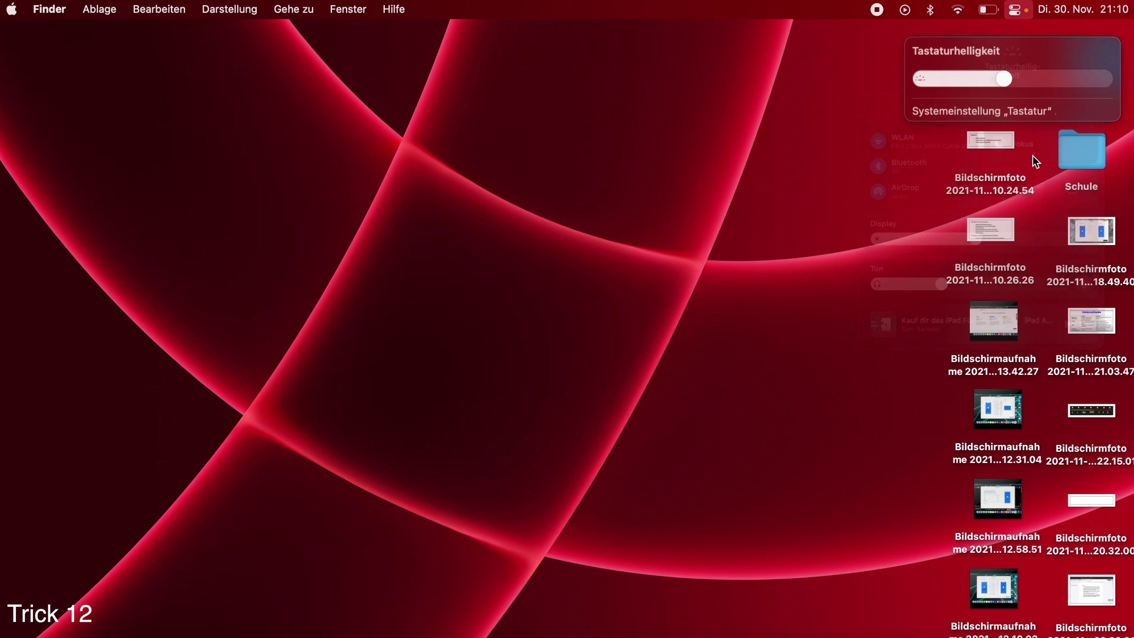
key("XF86KbdBrightnessDown")
key("XF86KbdBrightnessDown")
key("XF86KbdBrightnessDown")
key("XF86KbdBrightnessDown")
key("XF86KbdBrightnessDown")
key("XF86KbdBrightnessDown")
key("XF86KbdBrightnessDown")
key("XF86KbdBrightnessUp")
key("XF86KbdBrightnessUp")
key("XF86KbdBrightnessUp")
key("XF86KbdBrightnessUp")
key("XF86KbdBrightnessDown")
key("XF86KbdBrightnessDown")
key("XF86KbdBrightnessDown")
key("XF86KbdBrightnessDown")
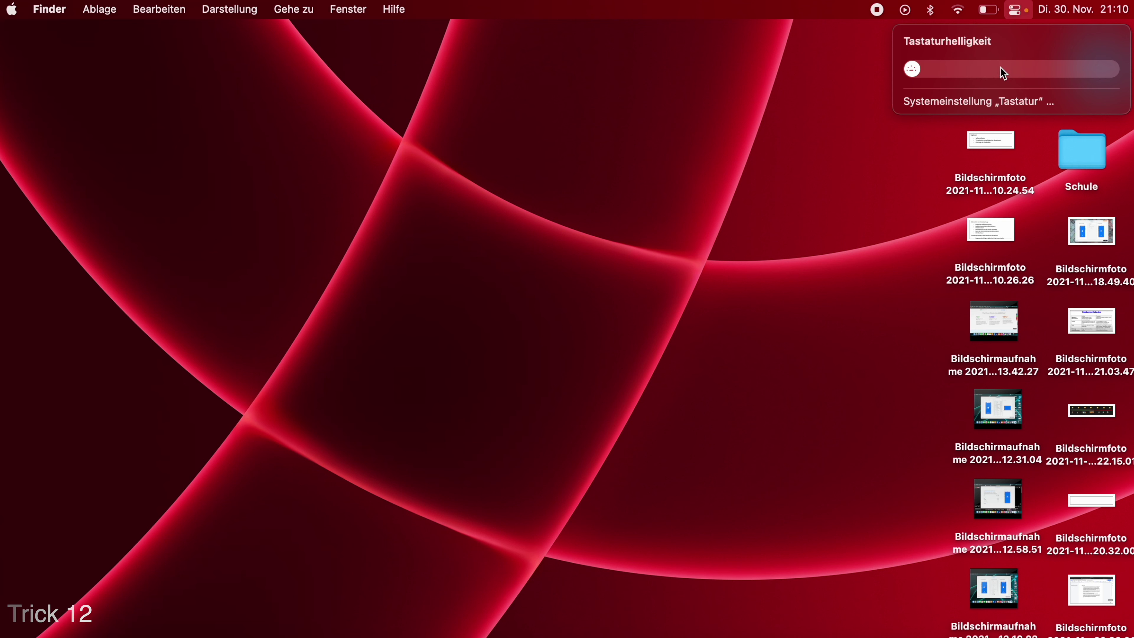
- Raise the keyboard backlight brightness by eight levels
key("XF86KbdBrightnessUp")
key("XF86KbdBrightnessUp")
key("XF86KbdBrightnessUp")
key("XF86KbdBrightnessUp")
key("XF86KbdBrightnessUp")
key("XF86KbdBrightnessUp")
key("XF86KbdBrightnessUp")
key("XF86KbdBrightnessUp")
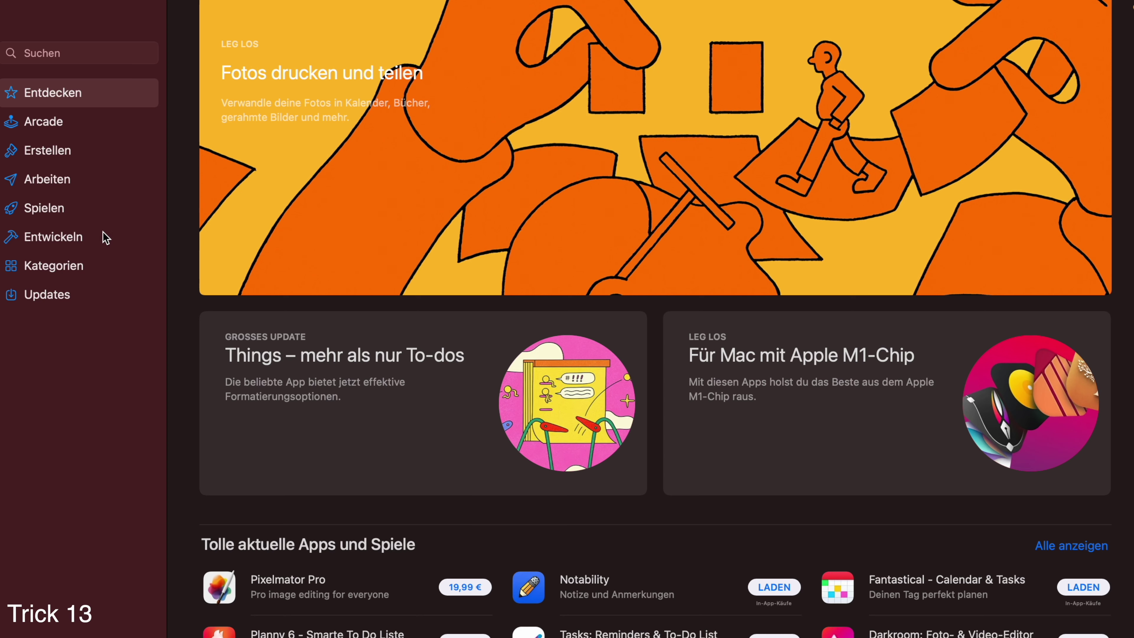
- Open the Safari-Erweiterungen category in the App Store and browse the available extensions
left_click(52, 270)
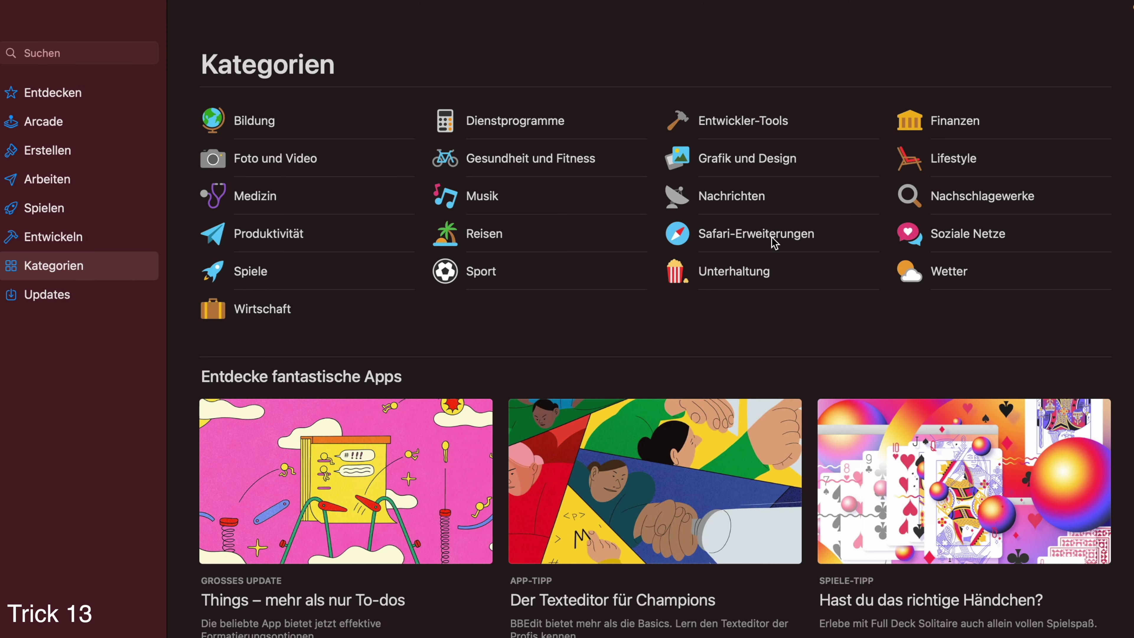
left_click(774, 242)
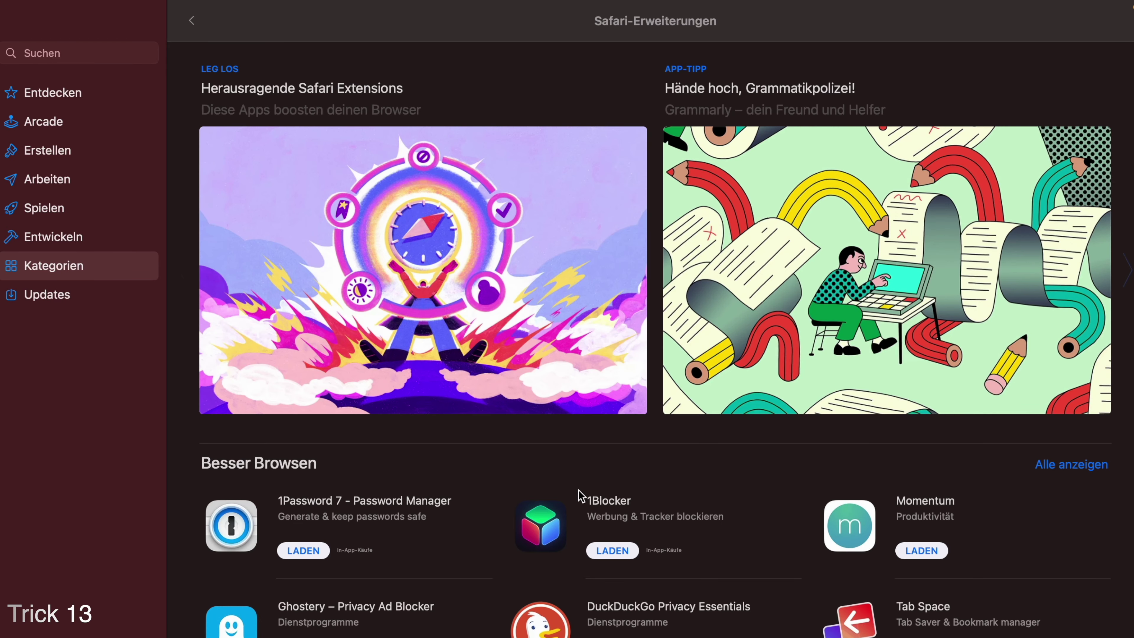
scroll(584, 487, "down", 2)
scroll(610, 533, "down", 3)
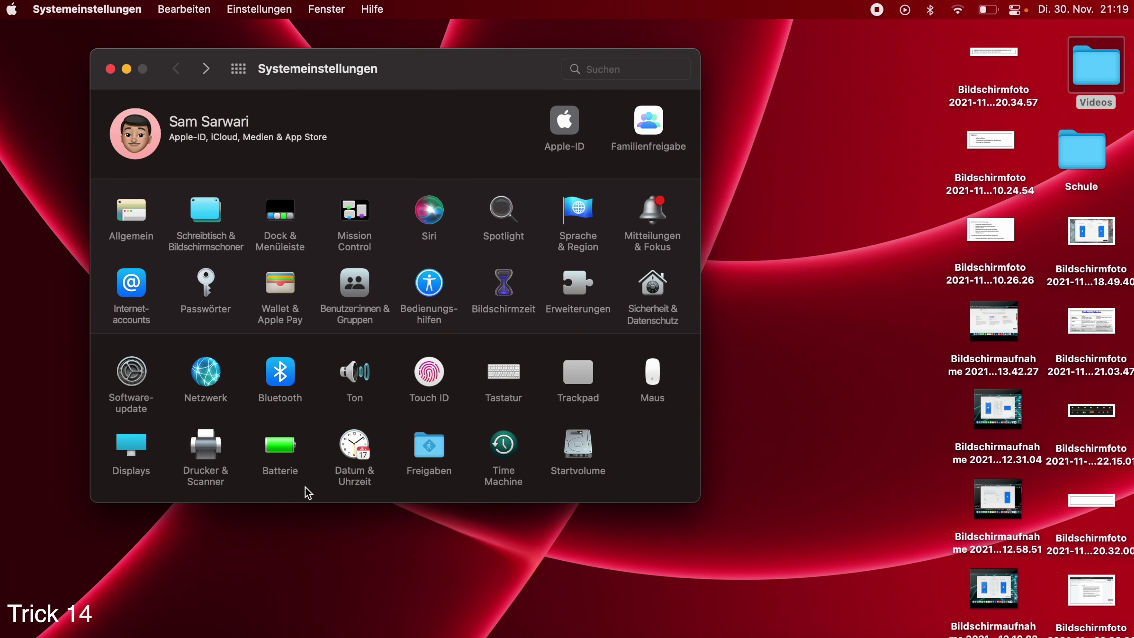
- Open the Batterie settings in Systemeinstellungen
left_click(285, 449)
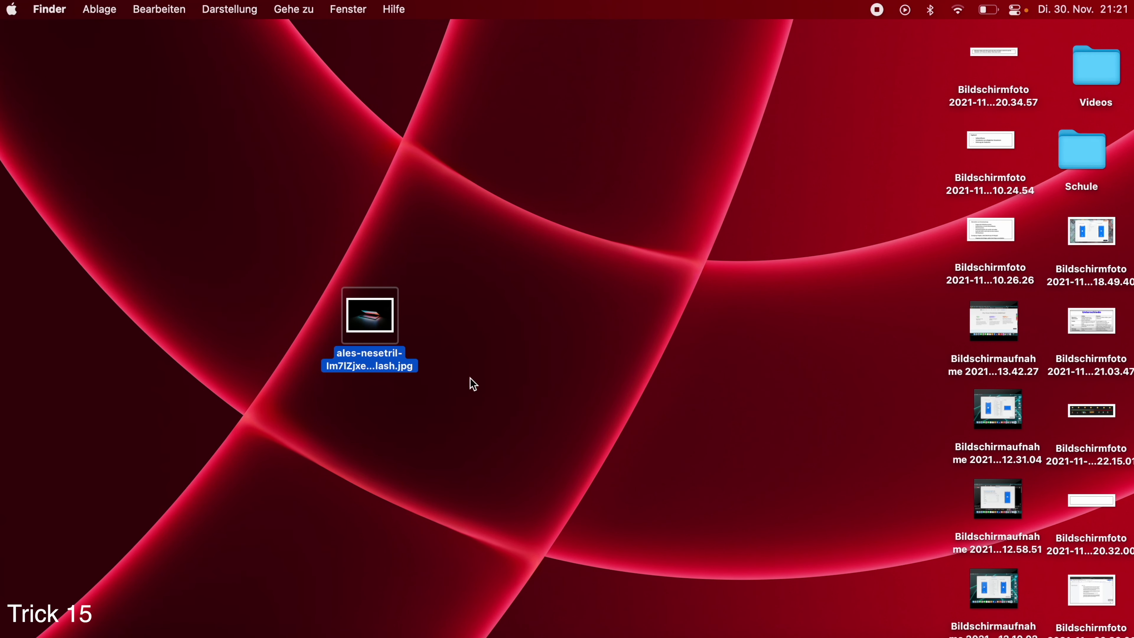
- Set the Unsplash JPG image on the desktop as the desktop background
right_click(377, 320)
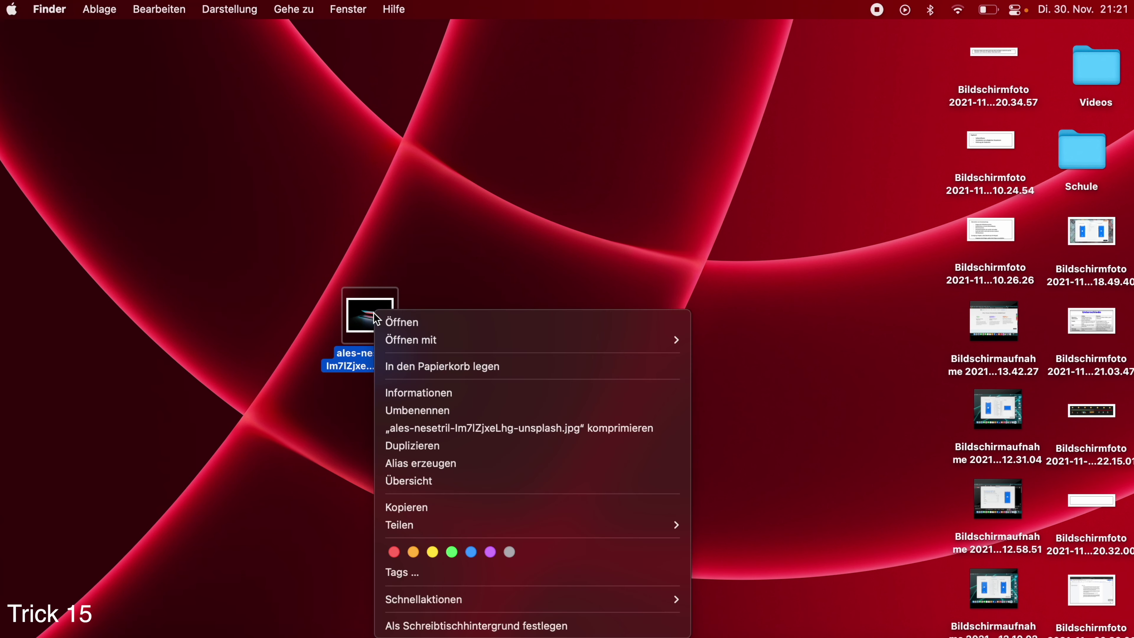
mouse_move(543, 606)
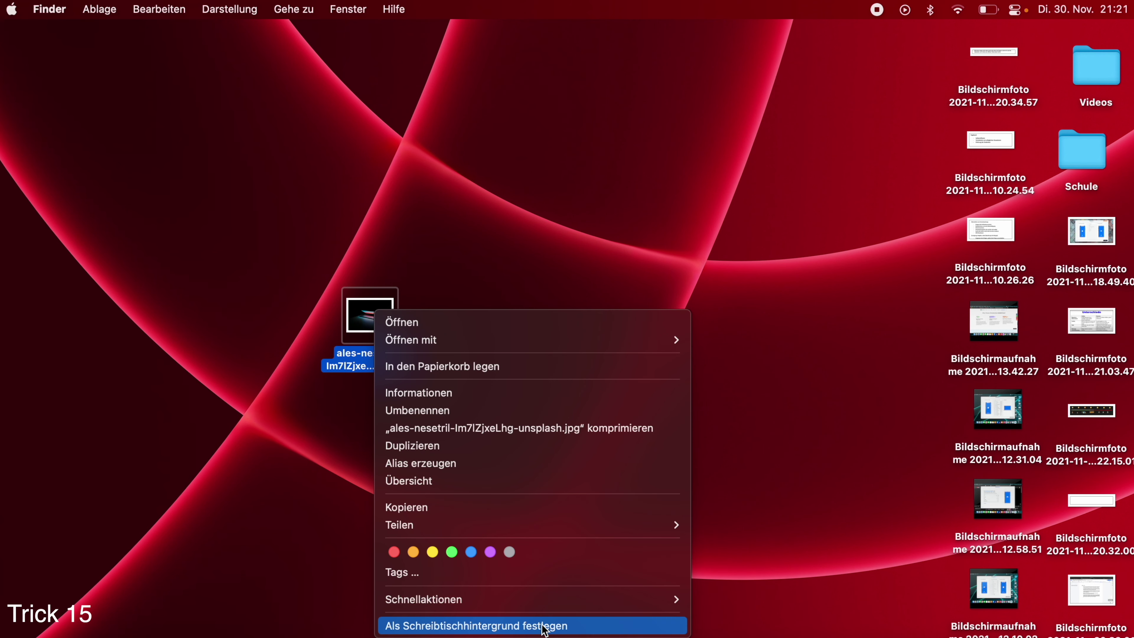
left_click(545, 626)
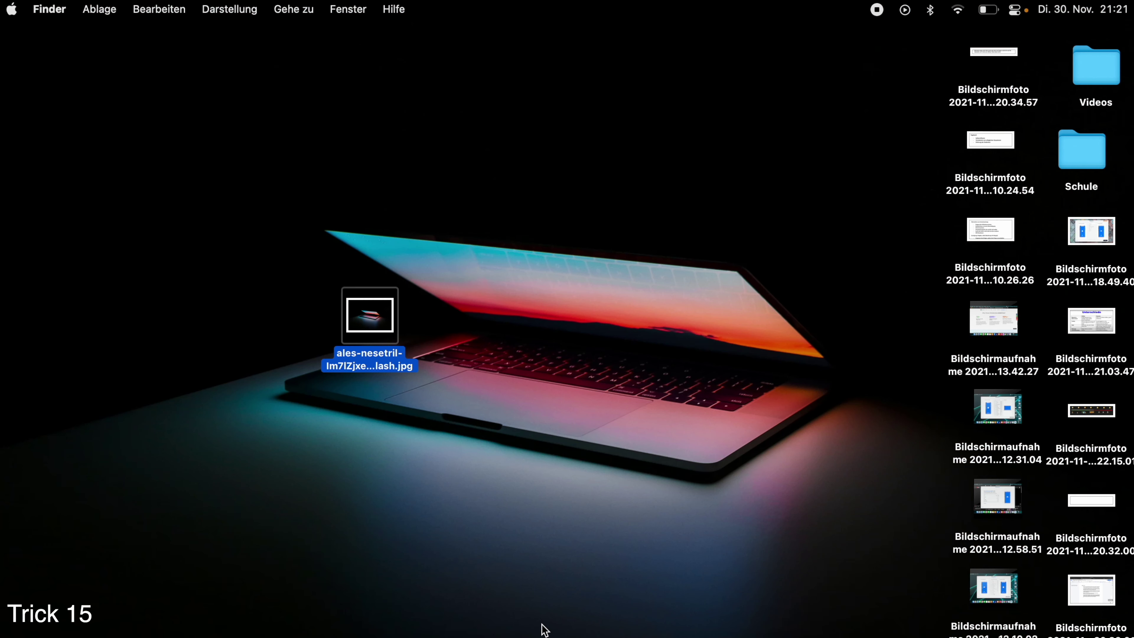
- Set the desktop background to the red Hallo Rosa image from Heller und dunkler Schreibtisch in the Schreibtisch & Bildschirmschoner settings
left_click(10, 9)
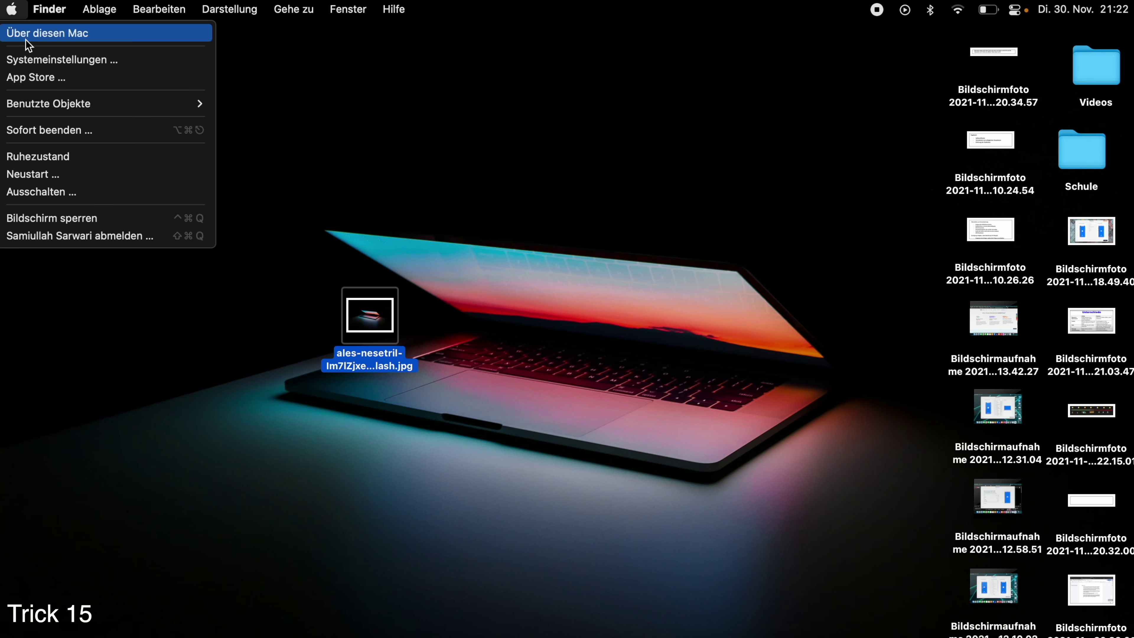
left_click(33, 61)
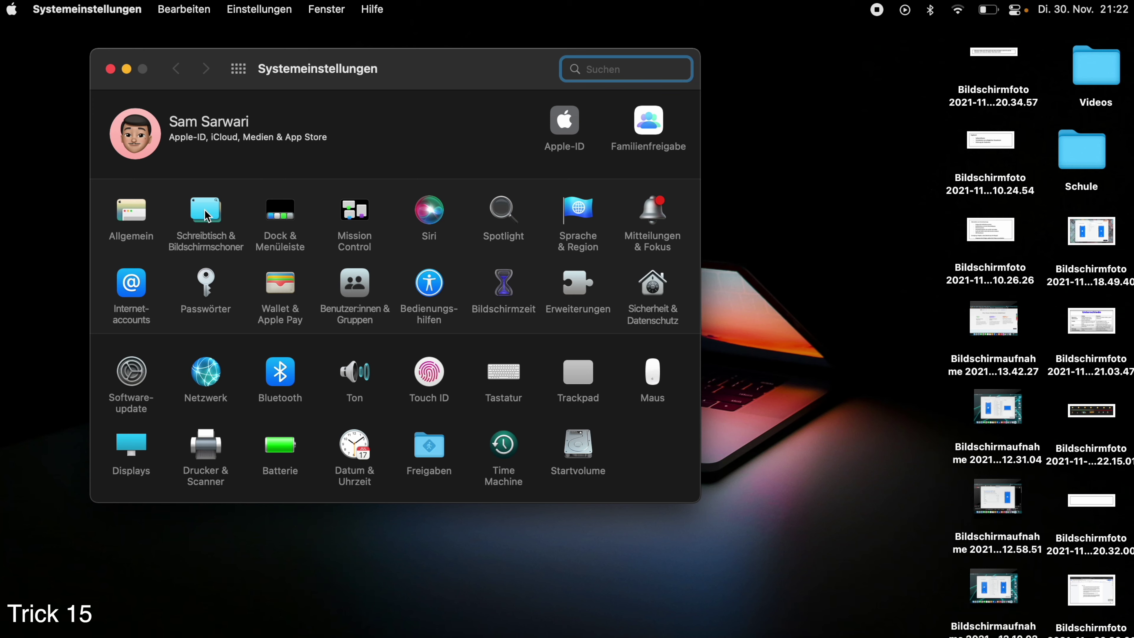
left_click(207, 217)
scroll(365, 348, "down", 10)
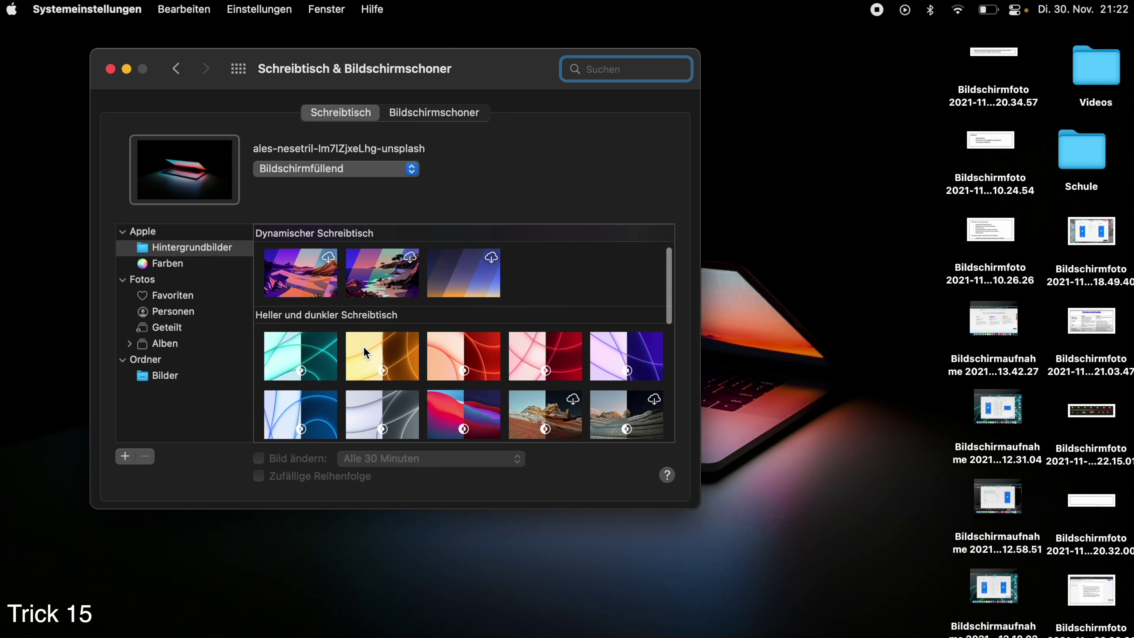
scroll(364, 349, "up", 10)
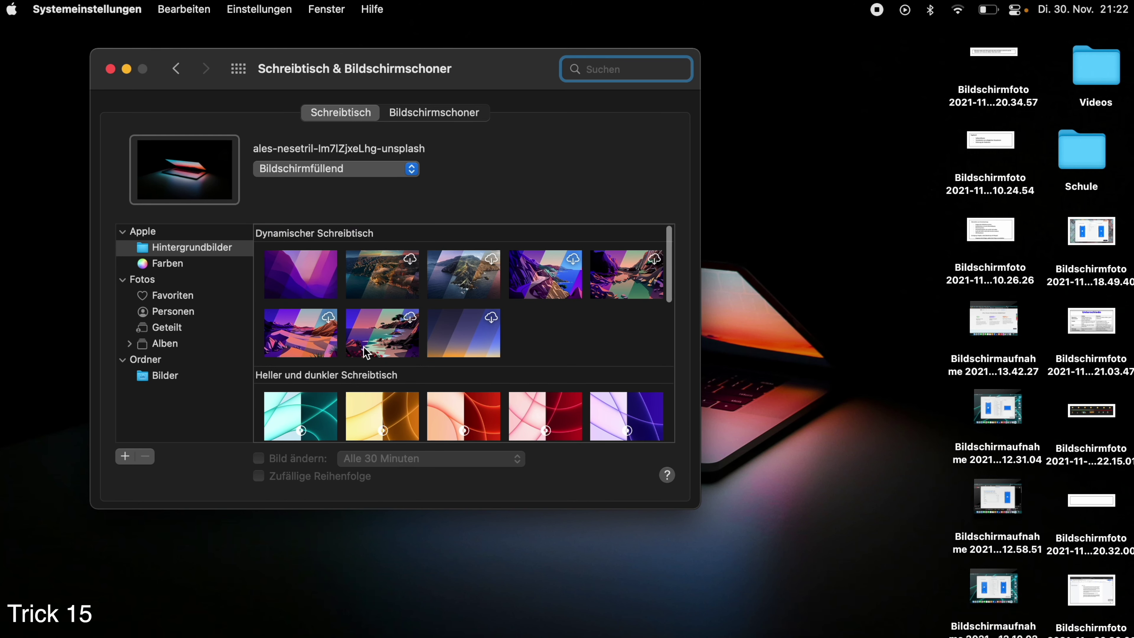
scroll(366, 351, "down", 5)
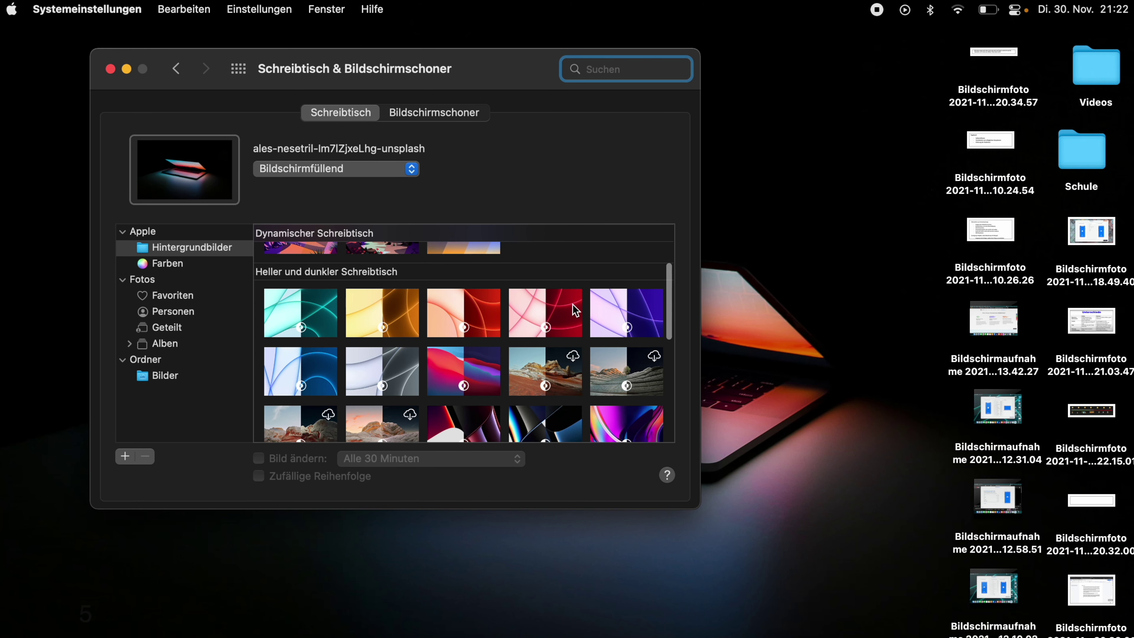
left_click(540, 313)
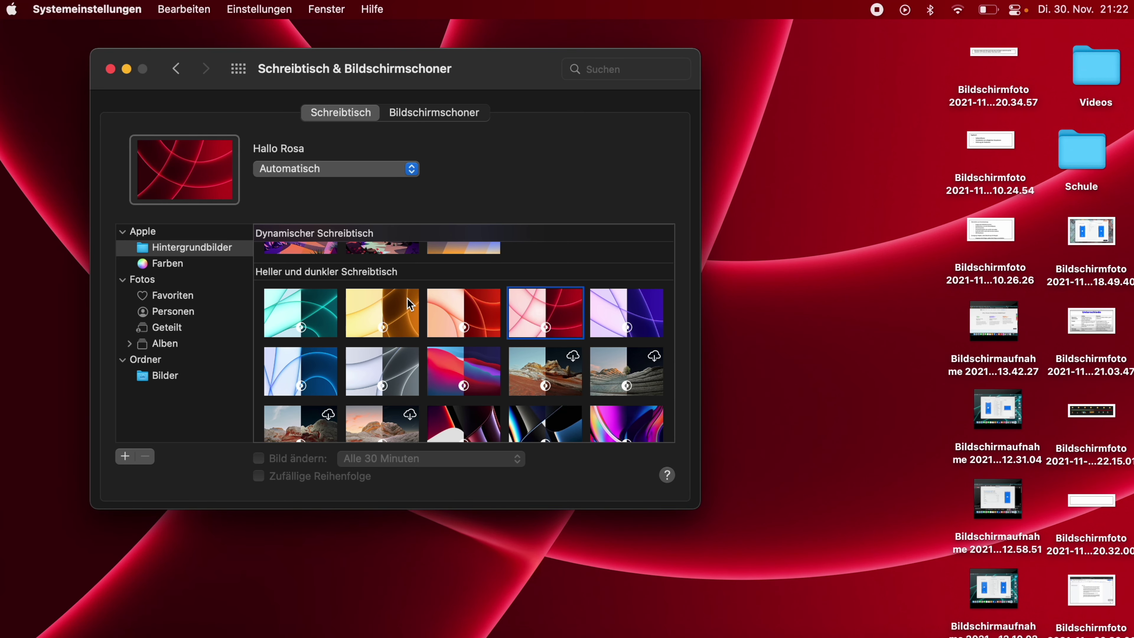